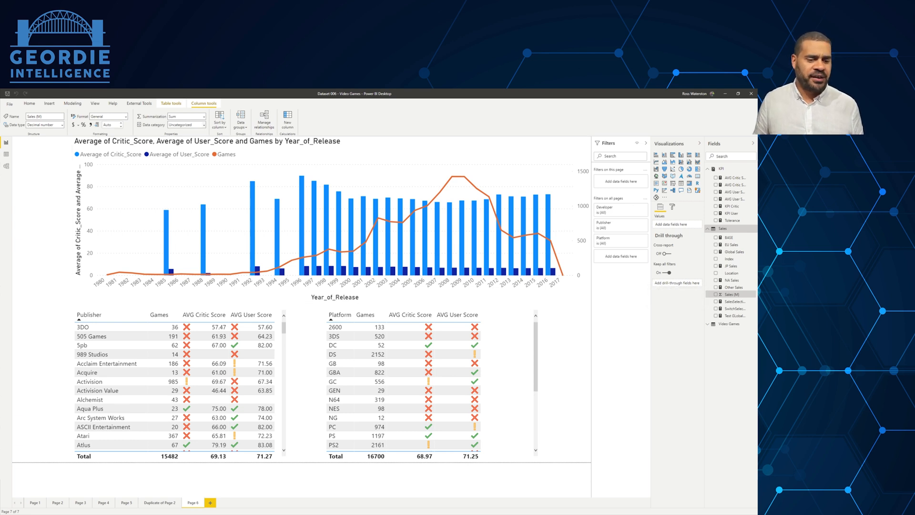
pyautogui.click(204, 117)
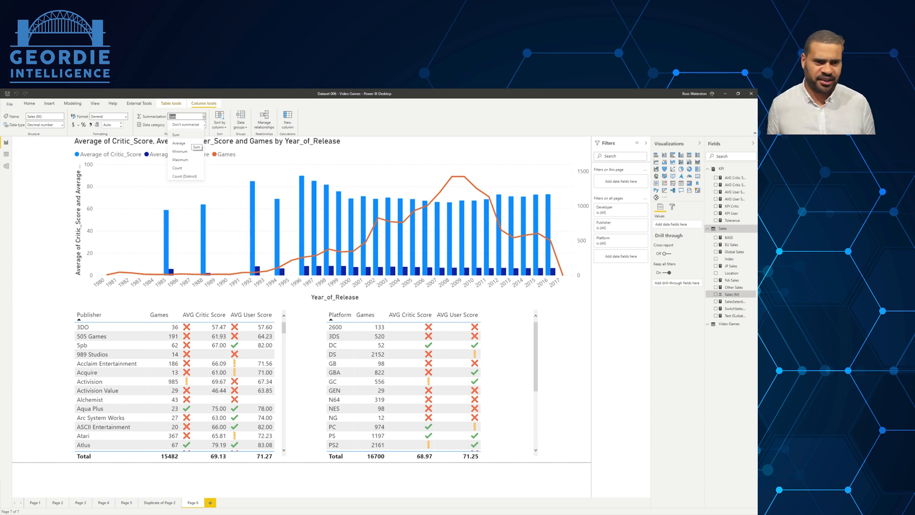
pyautogui.click(204, 117)
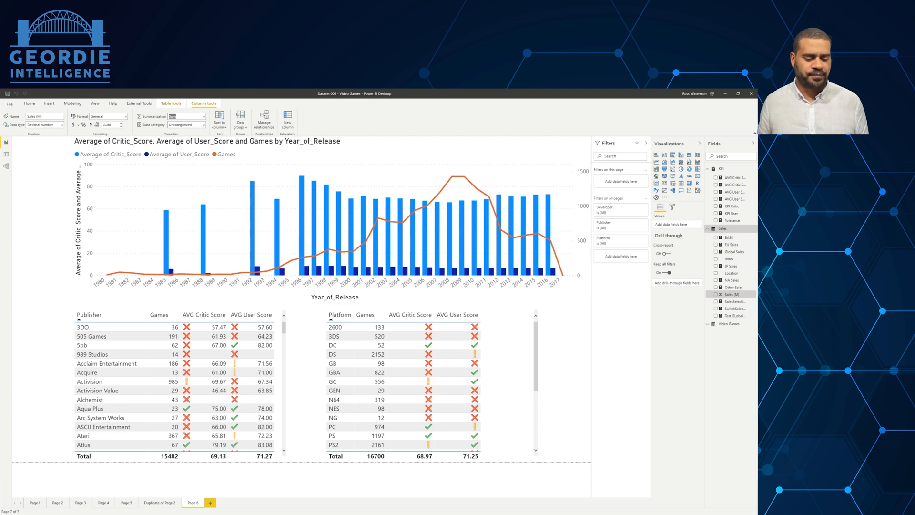
# Step: Add a new report page and create the measure Test = Sum ( Sales[Sales (M)] ) in the Sales table
pyautogui.click(210, 502)
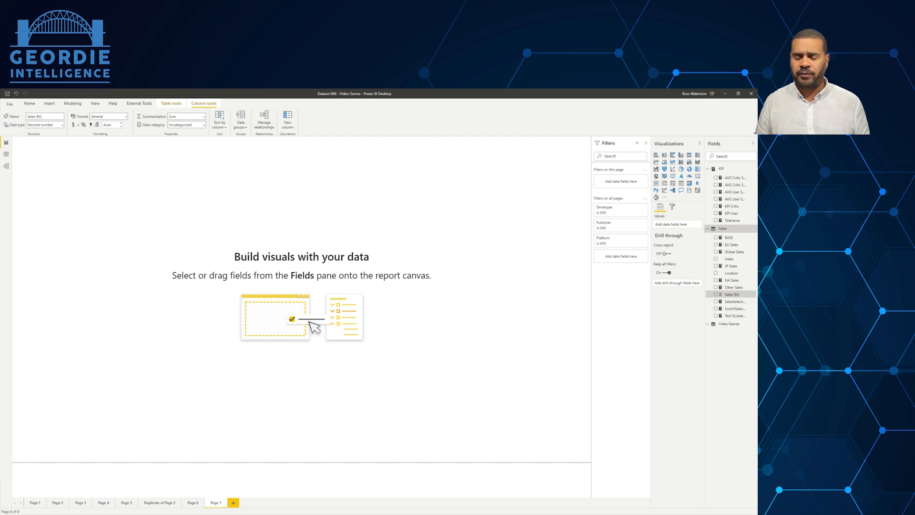
pyautogui.rightClick(706, 231)
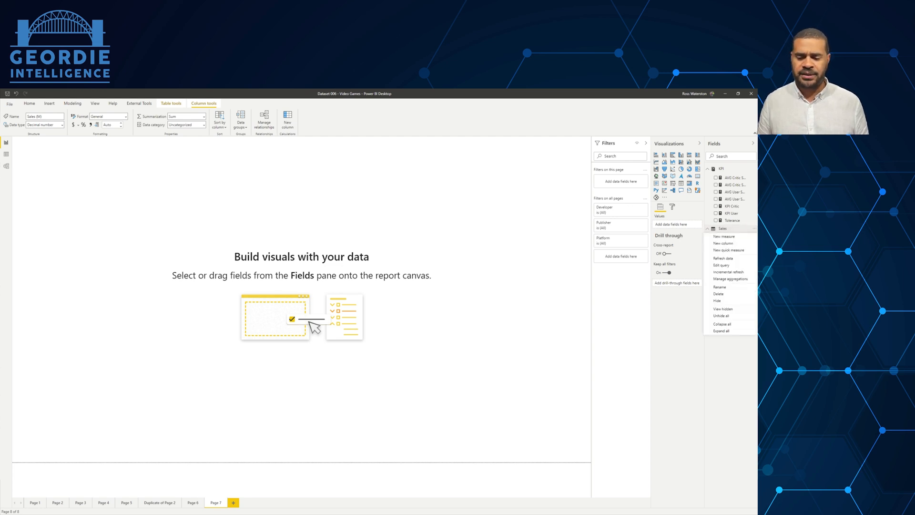
pyautogui.click(724, 236)
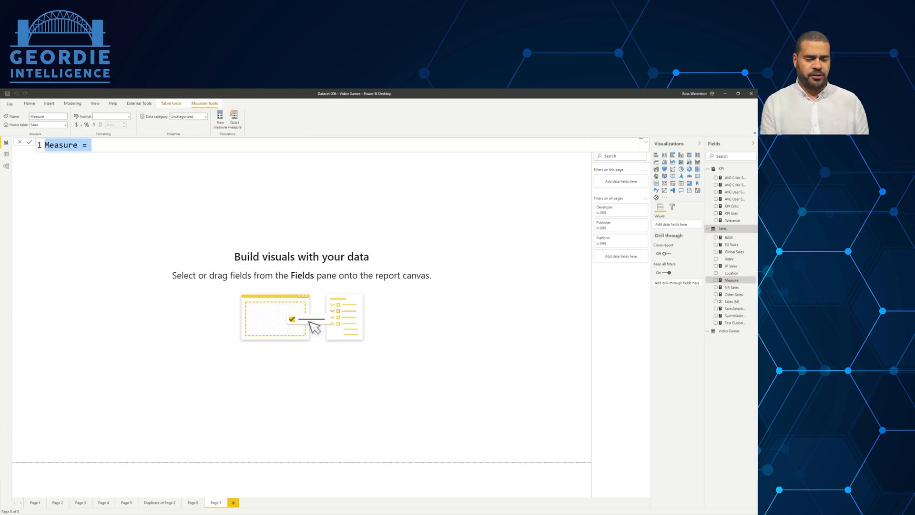
pyautogui.write('Test = C')
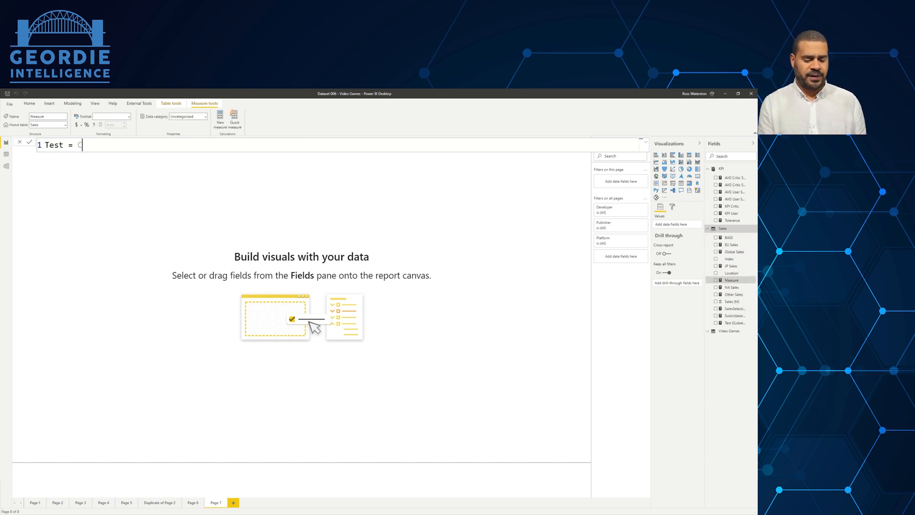
pyautogui.press('BackSpace')
pyautogui.write('Sum ')
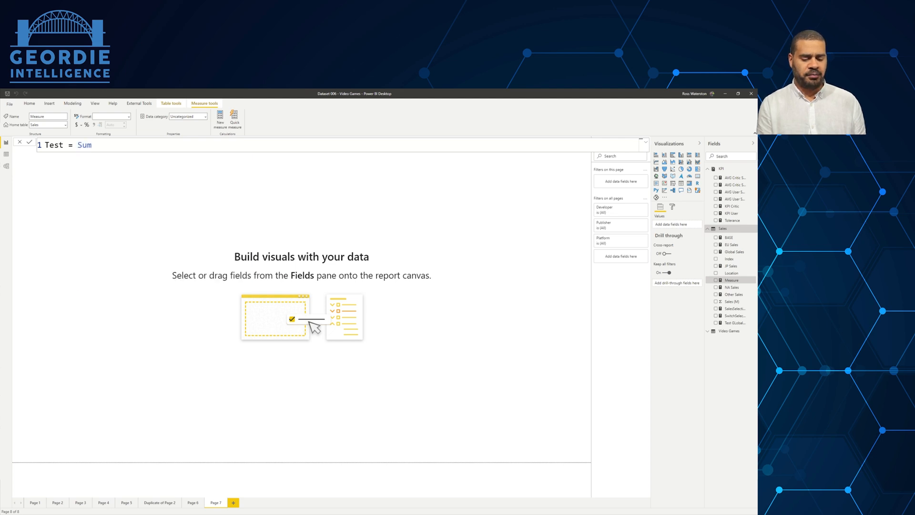
pyautogui.write('(')
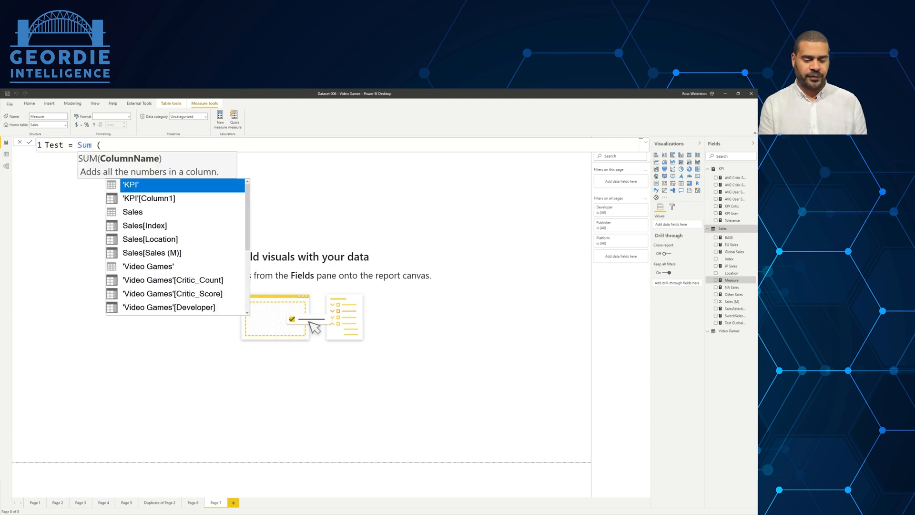
pyautogui.press('Down')
pyautogui.press('Down')
pyautogui.press('Down')
pyautogui.press('Down')
pyautogui.press('Down')
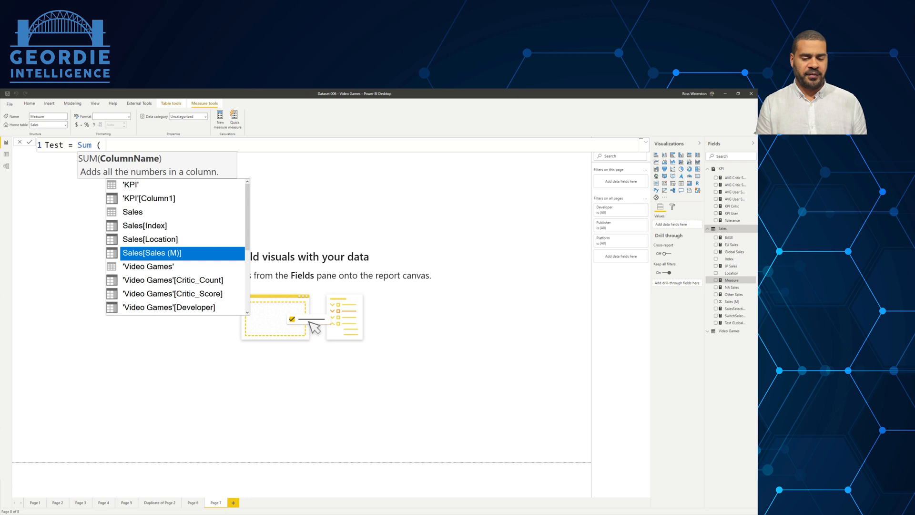
pyautogui.press('Tab')
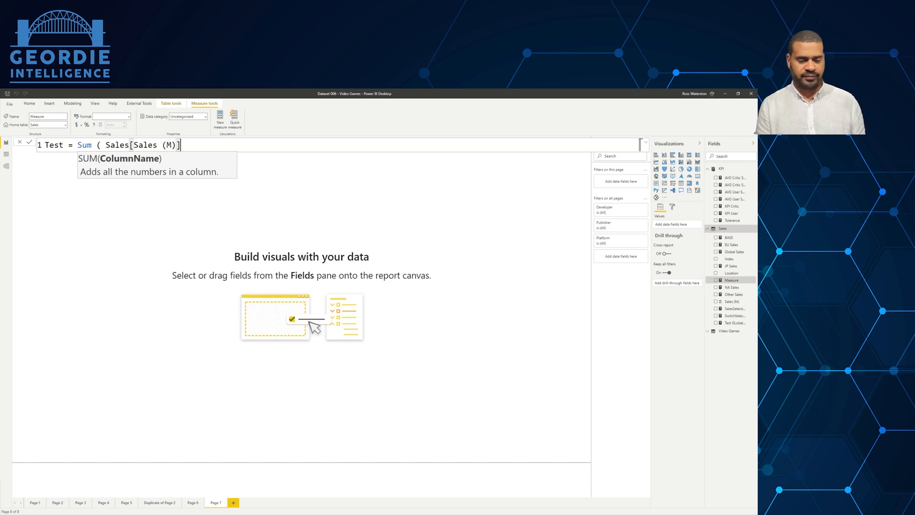
pyautogui.write(')')
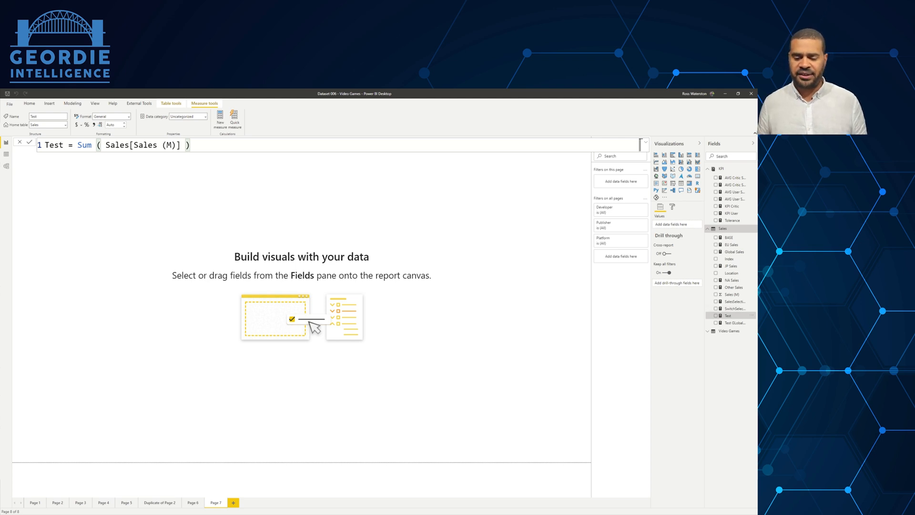
# Step: Place the Test measure on the blank page as a card visual and widen the card
pyautogui.moveTo(728, 315); pyautogui.dragTo(203, 292)
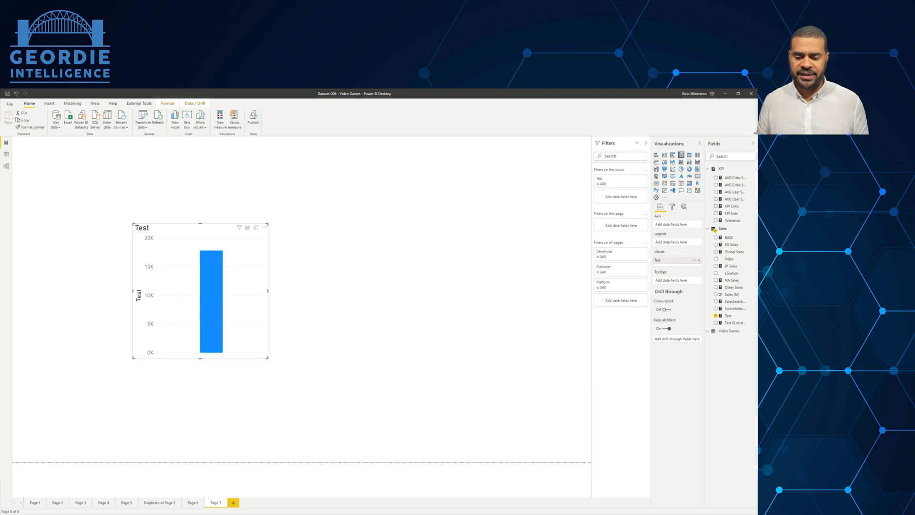
pyautogui.click(698, 176)
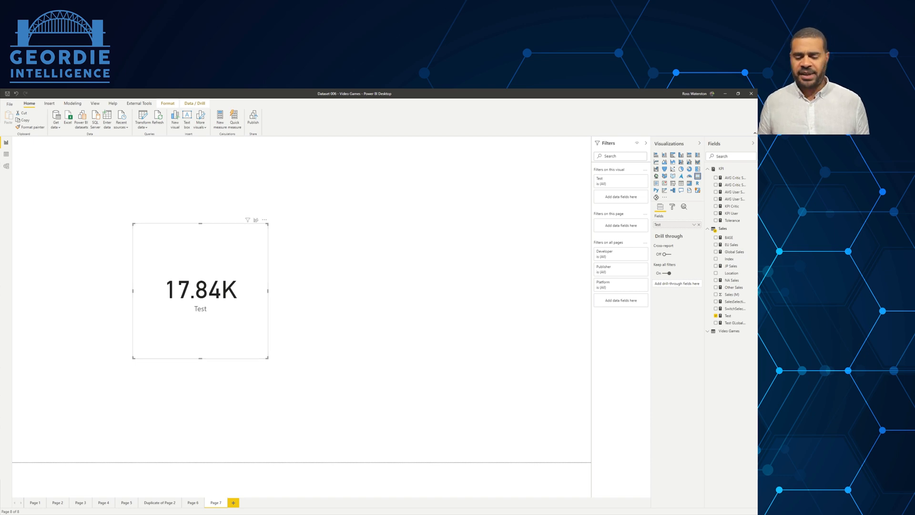
pyautogui.moveTo(267, 358); pyautogui.dragTo(370, 368)
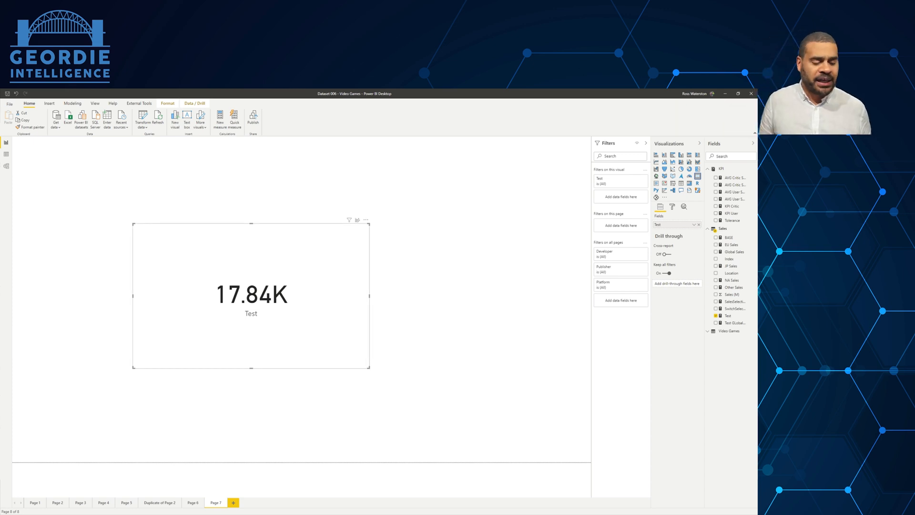
# Step: Change the Test measure's aggregation function to MAX, keeping Sales[Sales (M)] as its column
pyautogui.click(728, 315)
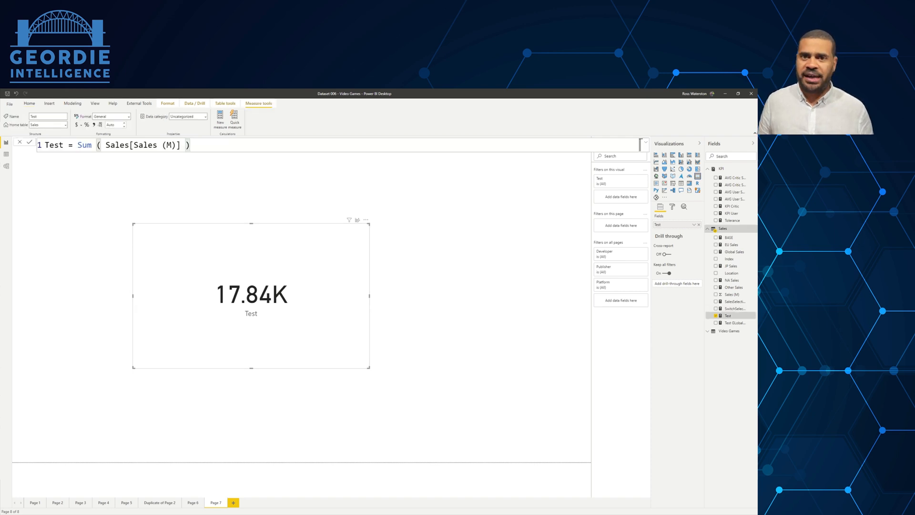
pyautogui.doubleClick(82, 145)
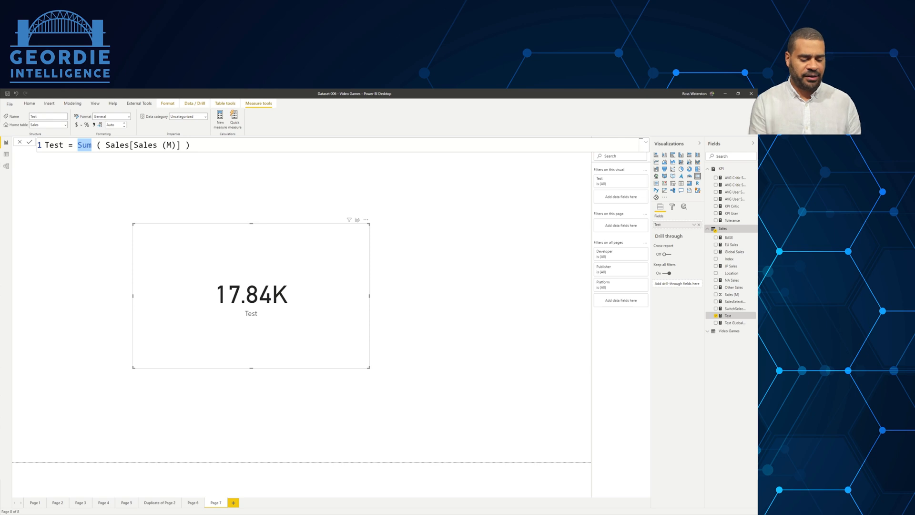
pyautogui.write('MAX')
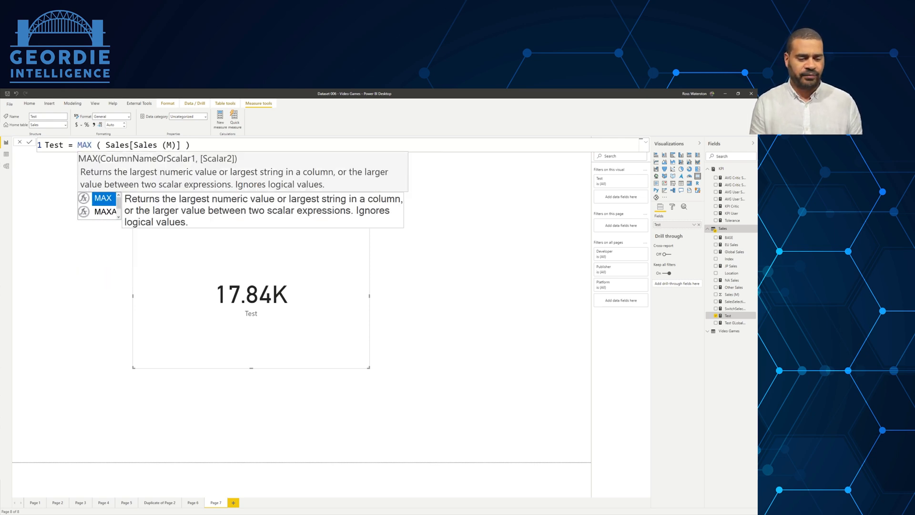
pyautogui.click(191, 145)
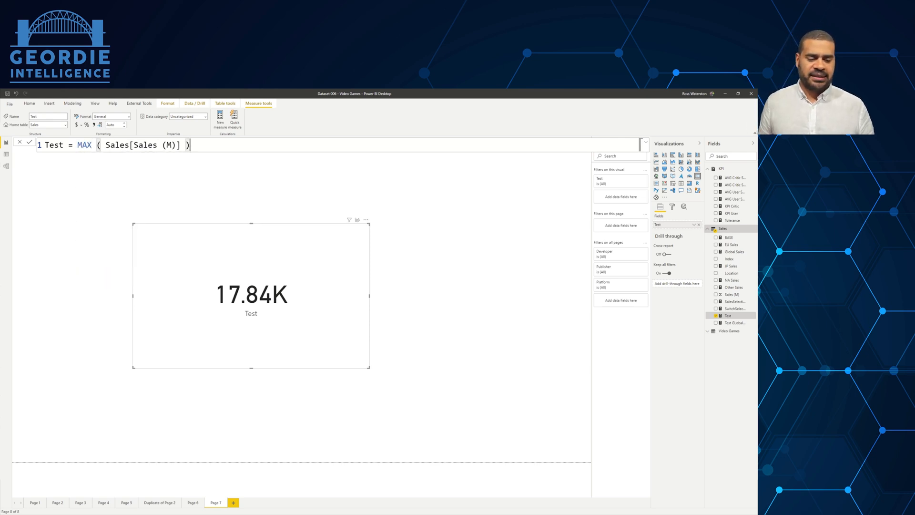
pyautogui.press('Return')
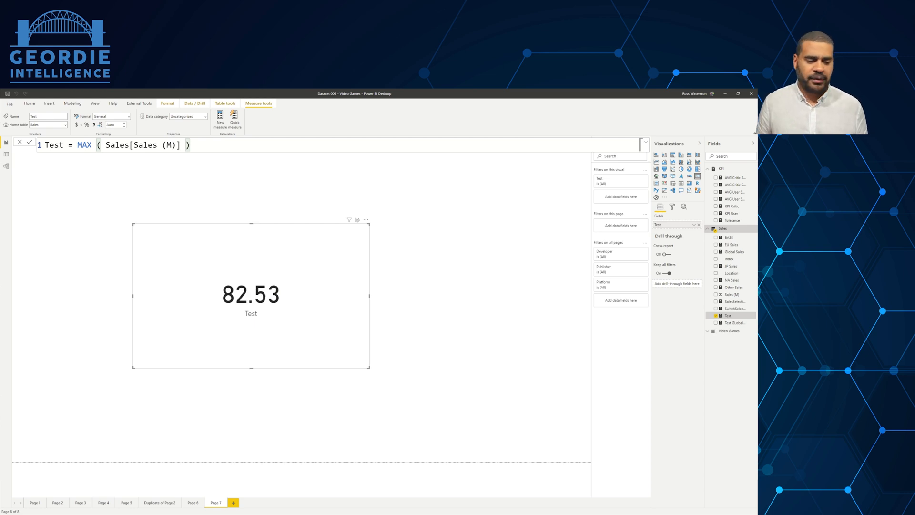
# Step: Replace the aggregation function in the Test measure with MIN
pyautogui.doubleClick(84, 145)
pyautogui.write('MIN(')
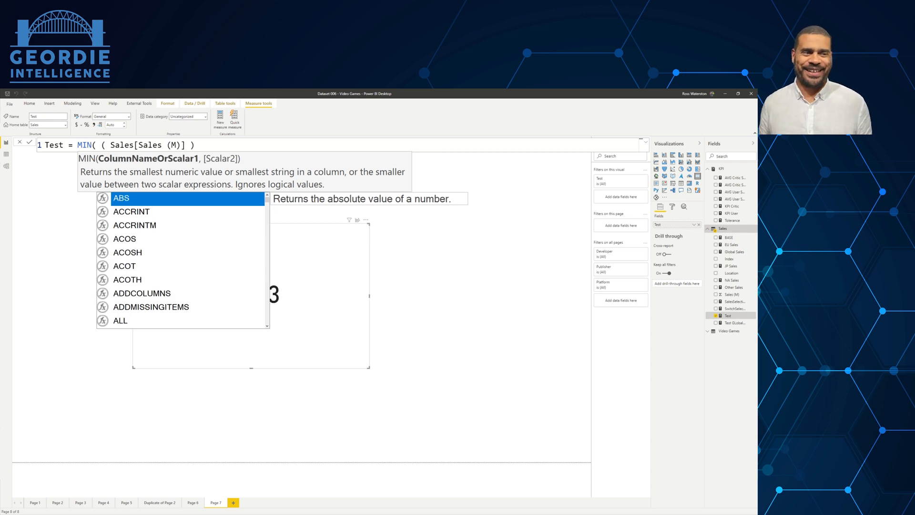
pyautogui.press('BackSpace')
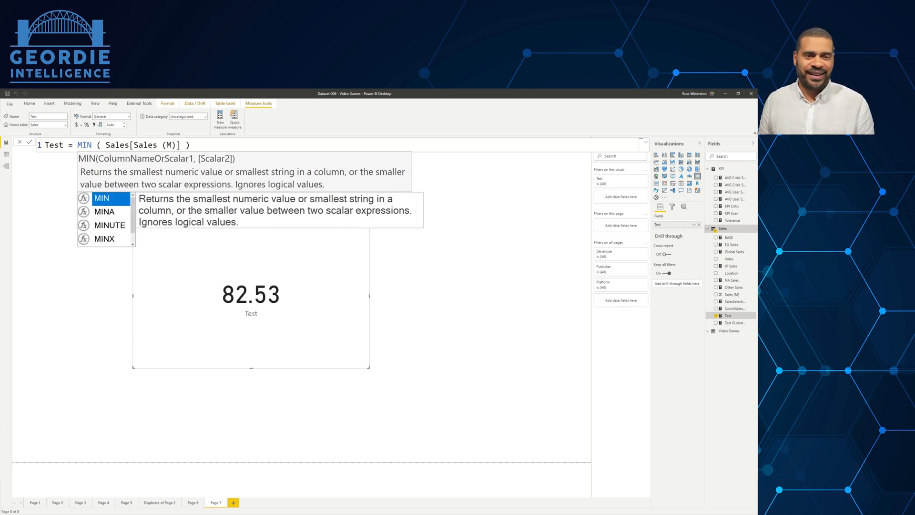
pyautogui.press('Escape')
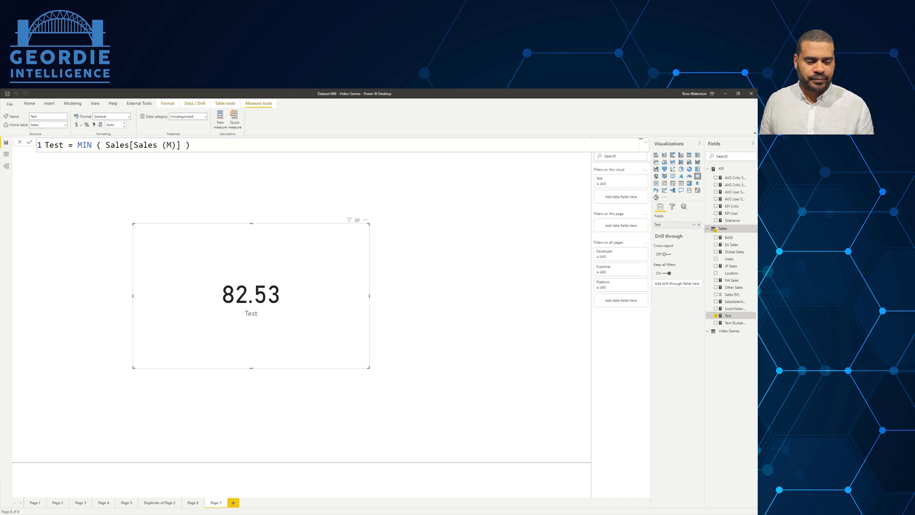
pyautogui.press('Return')
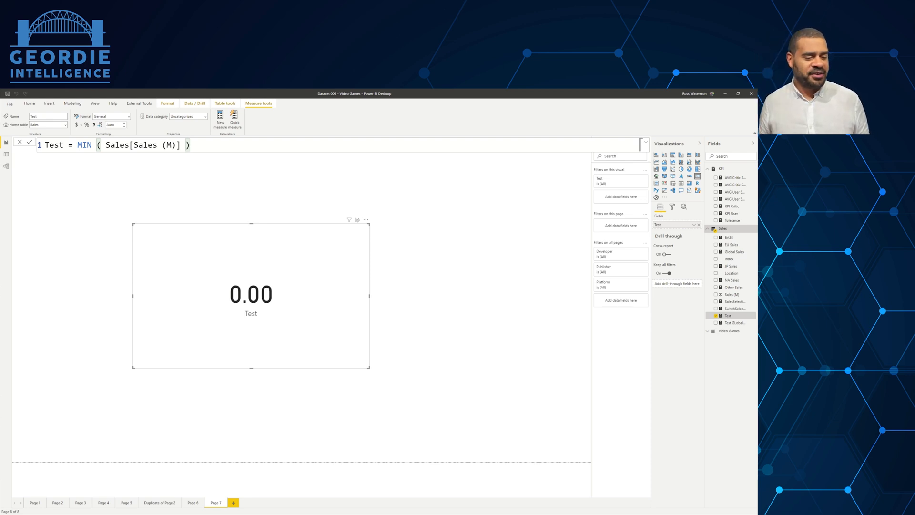
# Step: Switch the Test measure to calculate the AVERAGE of Sales[Sales (M)]
pyautogui.doubleClick(83, 145)
pyautogui.write('Aver')
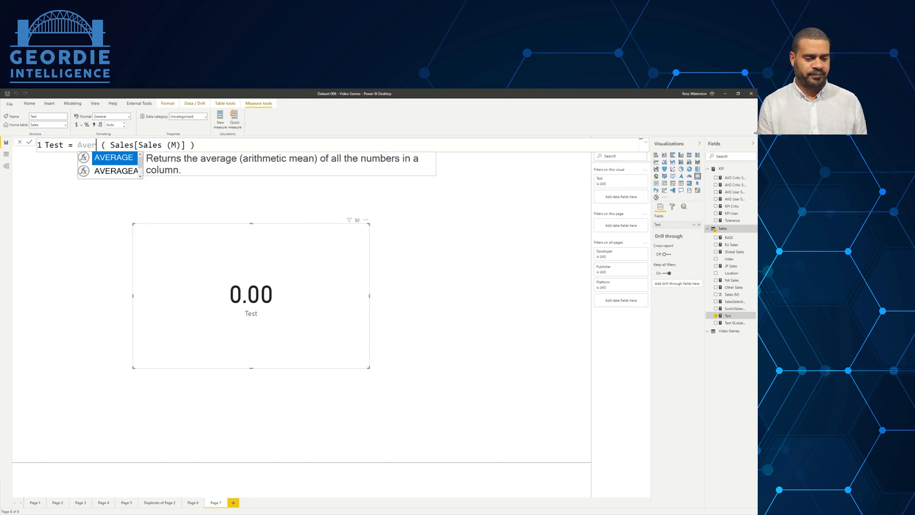
pyautogui.press('Tab')
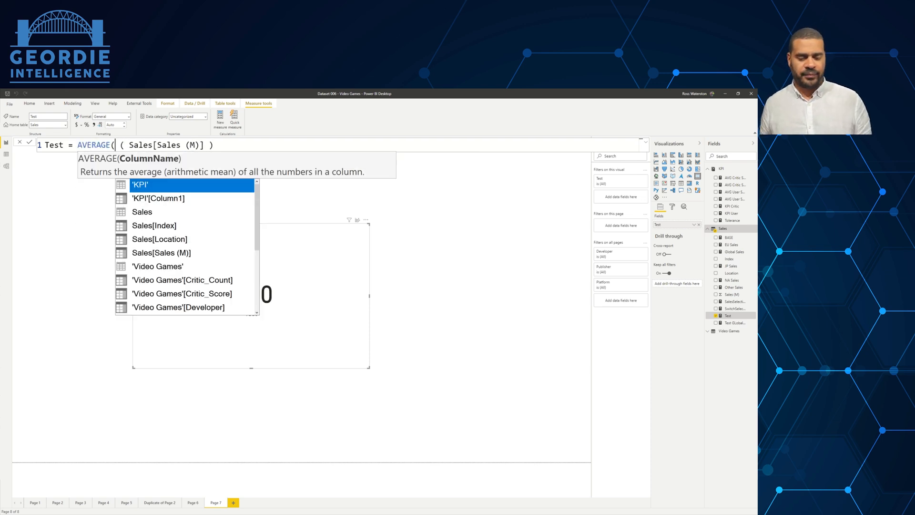
pyautogui.press('BackSpace')
pyautogui.press('Escape')
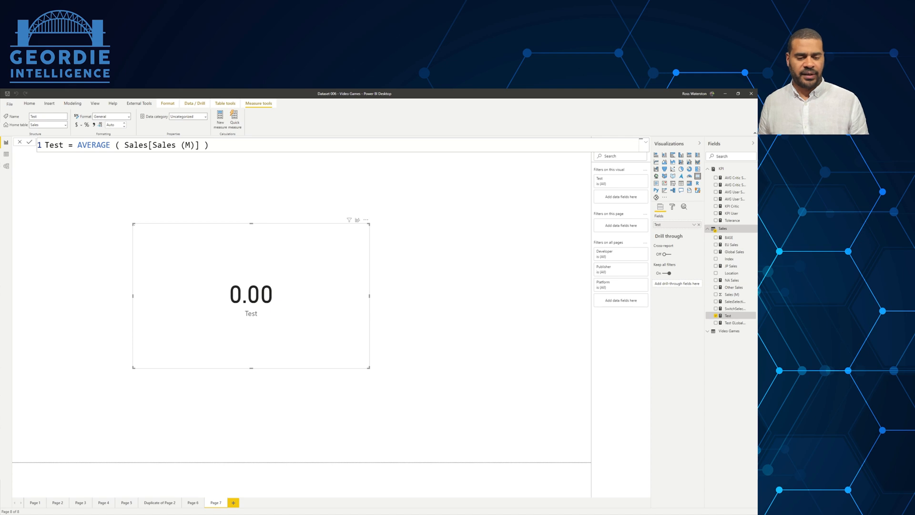
pyautogui.press('Return')
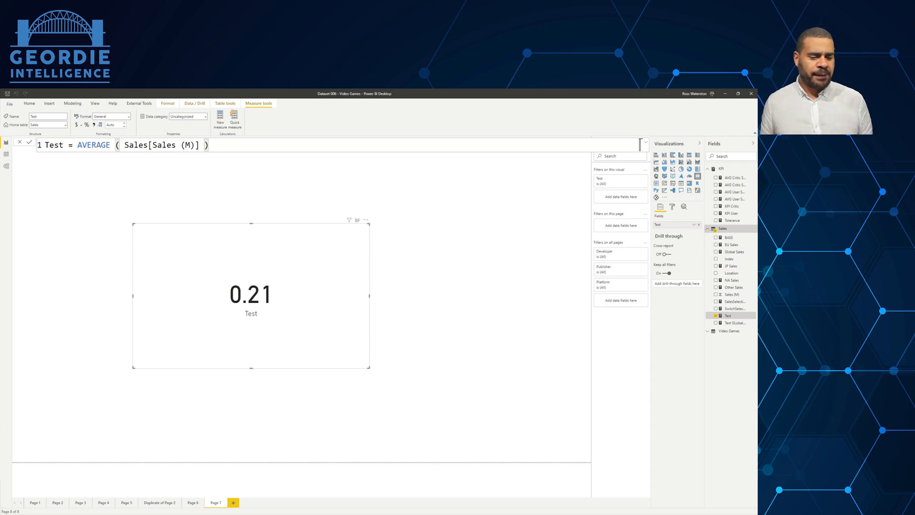
# Step: Set the Test measure's aggregation back to Sum and multiply the result by 100000
pyautogui.doubleClick(94, 145)
pyautogui.press('BackSpace')
pyautogui.write('Sum')
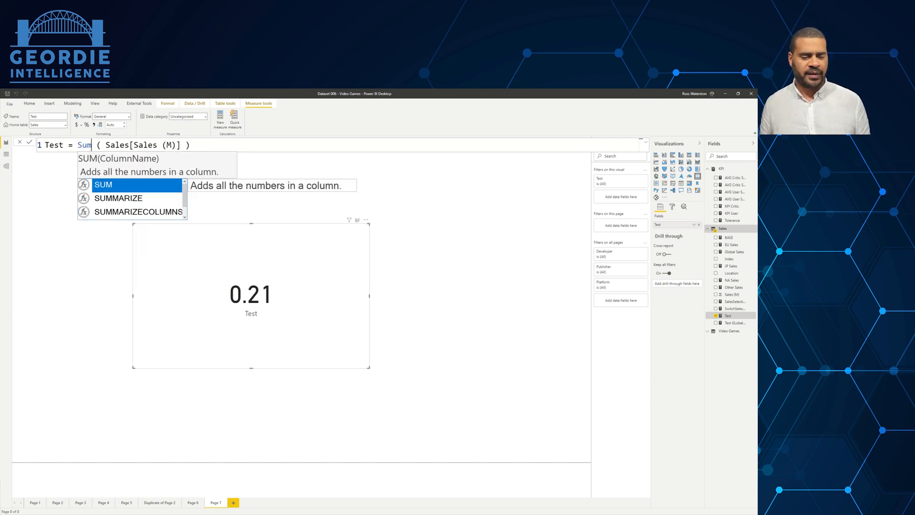
pyautogui.press('Return')
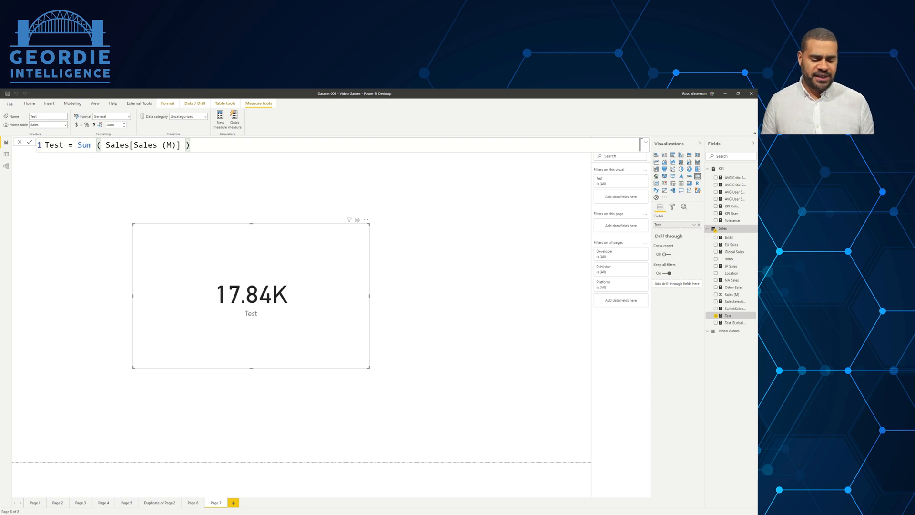
pyautogui.write('* ')
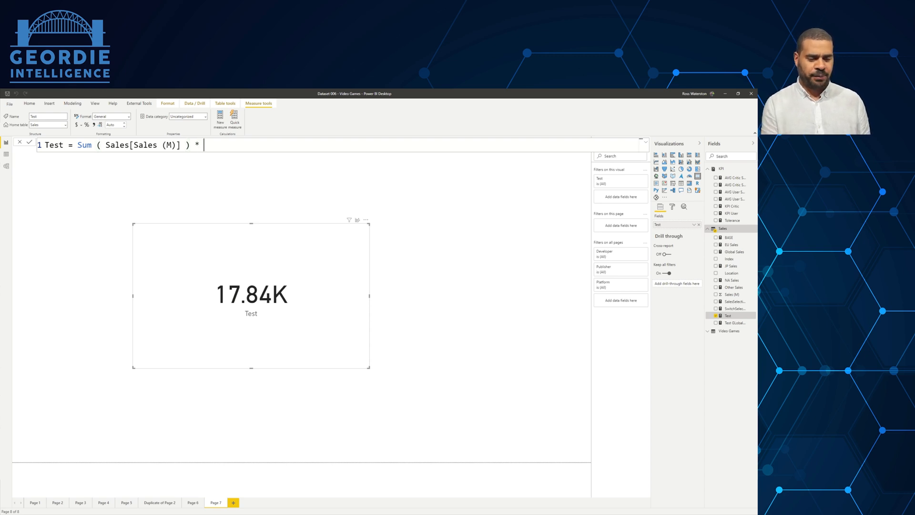
pyautogui.write('100000')
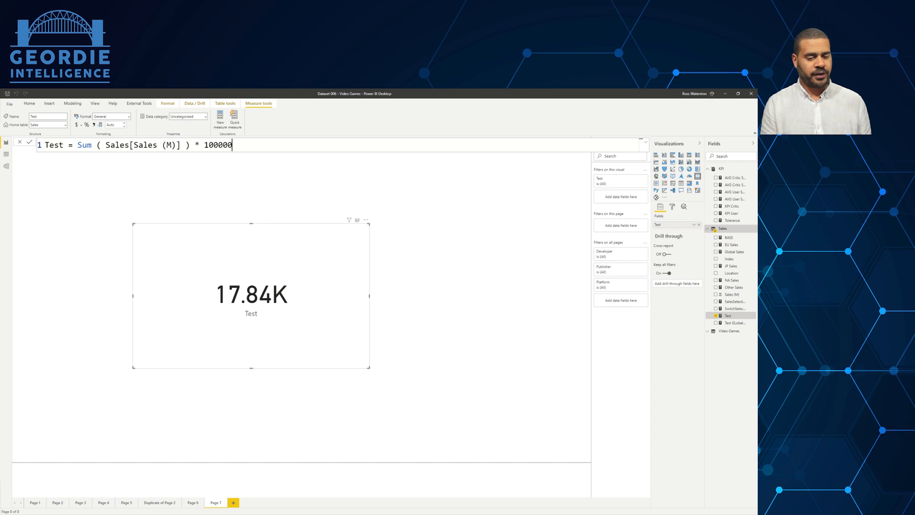
pyautogui.press('Return')
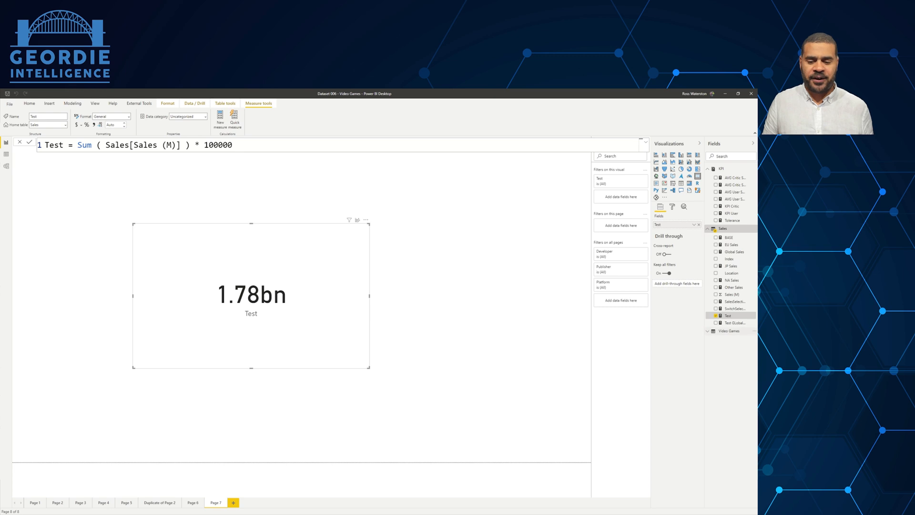
# Step: Convert the card into a stacked column chart of Test by Genre from the Video Games table, and enlarge it
pyautogui.click(729, 331)
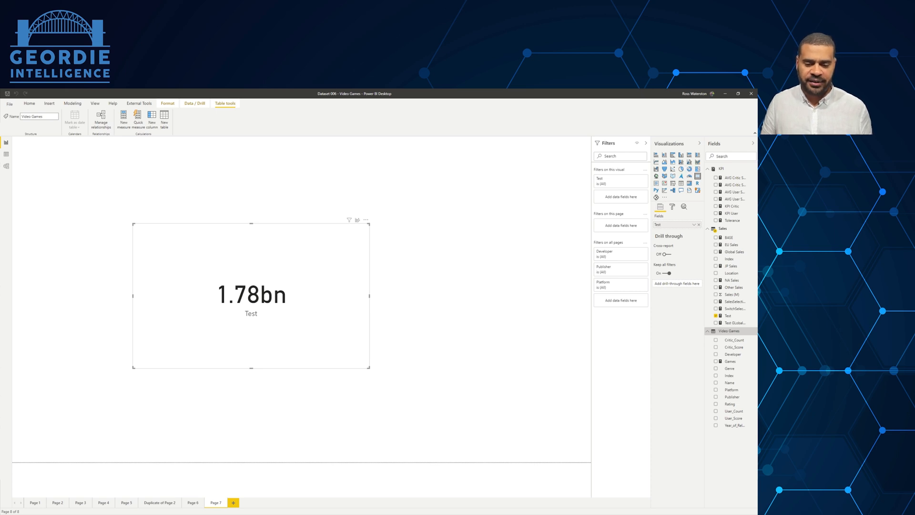
pyautogui.click(665, 154)
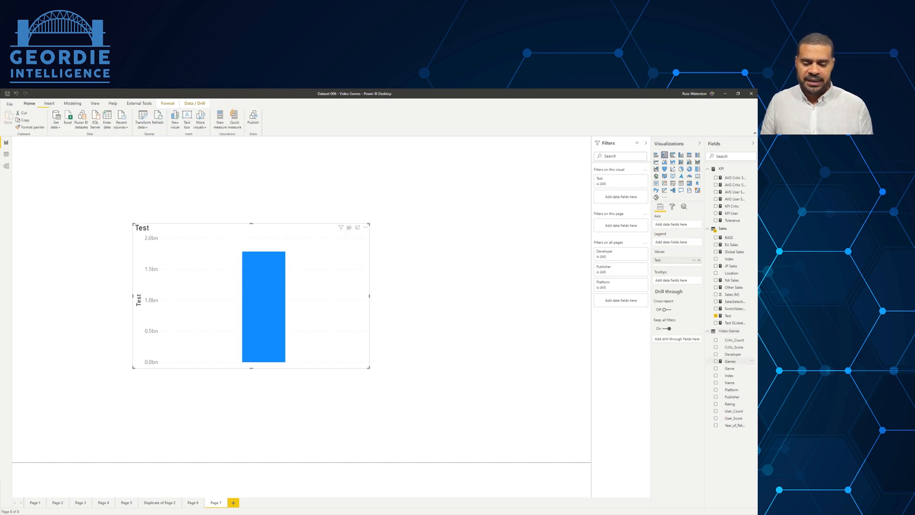
pyautogui.moveTo(730, 369); pyautogui.dragTo(195, 328)
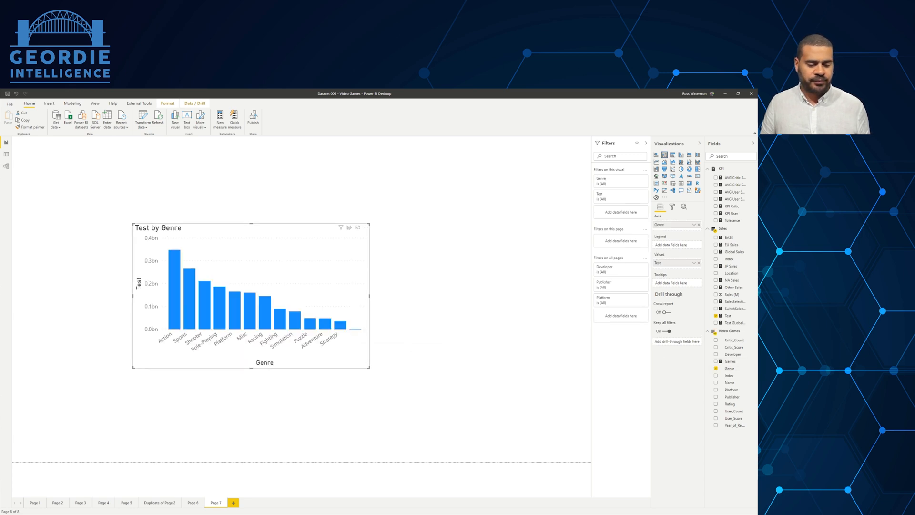
pyautogui.moveTo(369, 368); pyautogui.dragTo(518, 412)
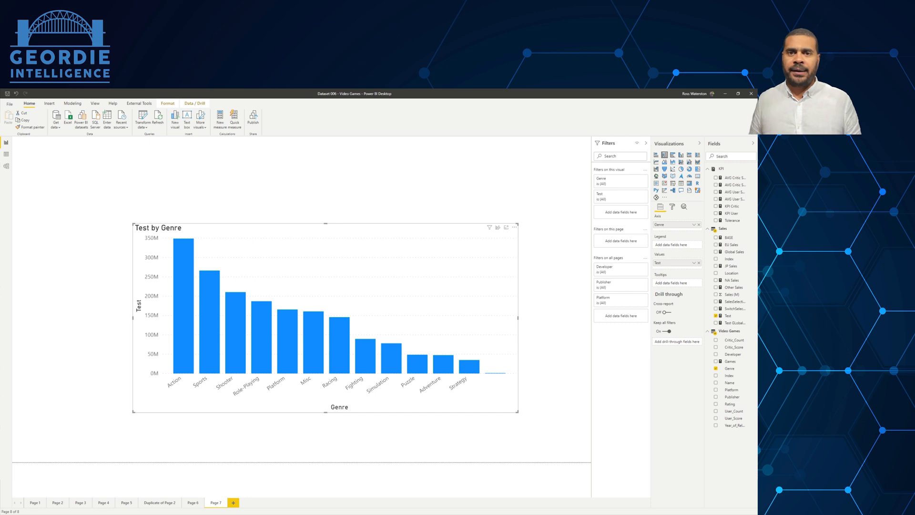